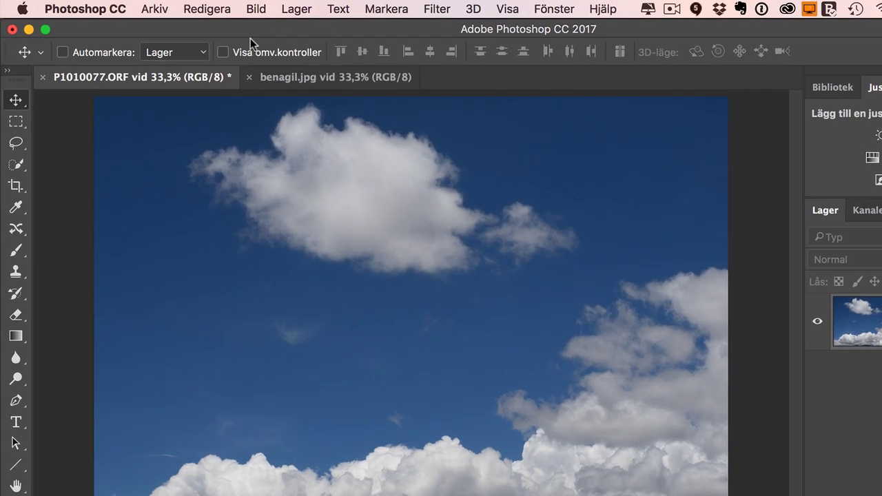
# - Desaturate and then invert the sky photo so the clouds turn dark grey
pyautogui.click(260, 10)
pyautogui.moveTo(286, 54)
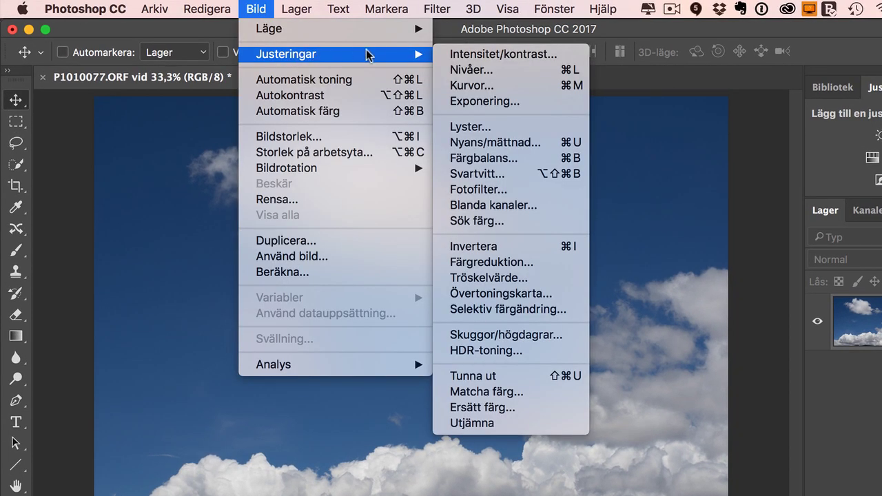
pyautogui.click(524, 376)
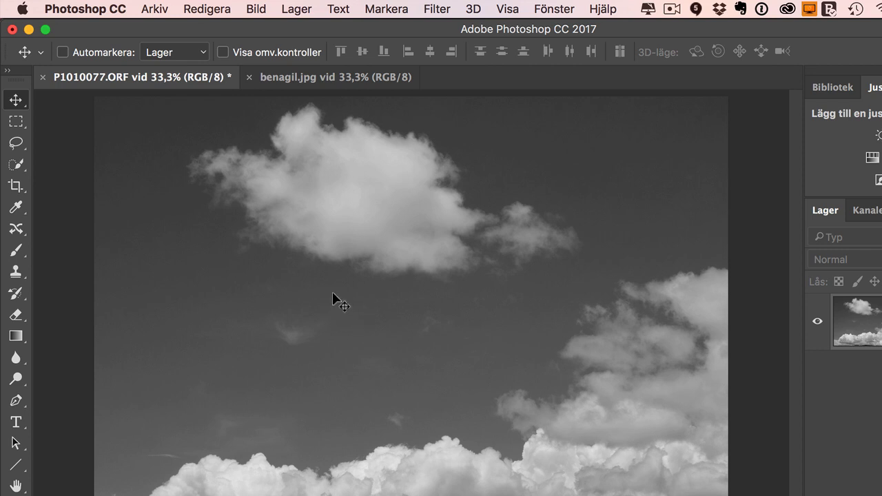
pyautogui.click(257, 9)
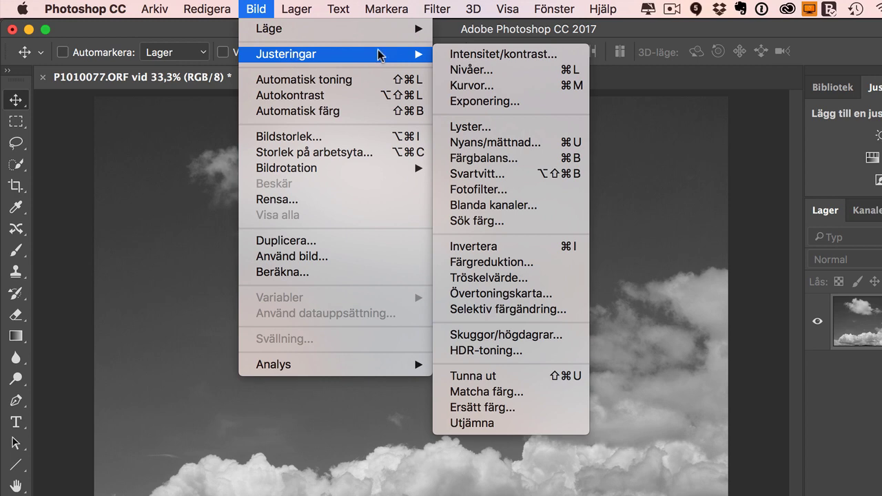
pyautogui.moveTo(286, 53)
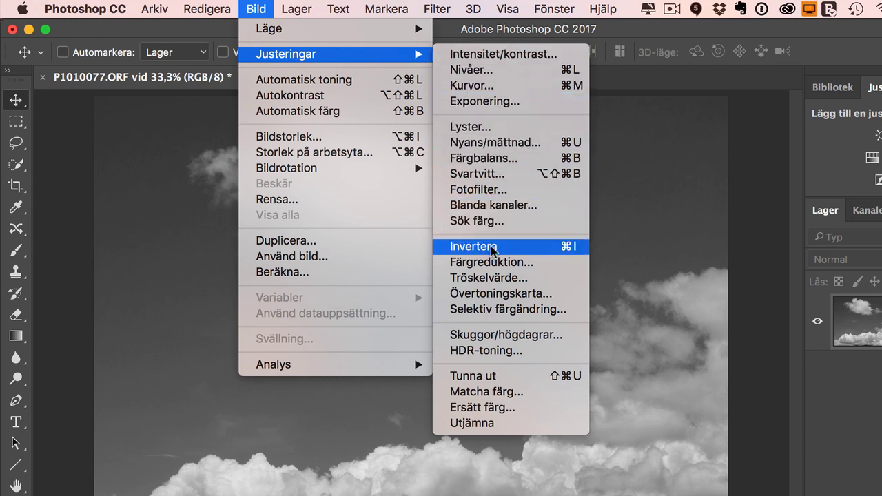
pyautogui.click(492, 249)
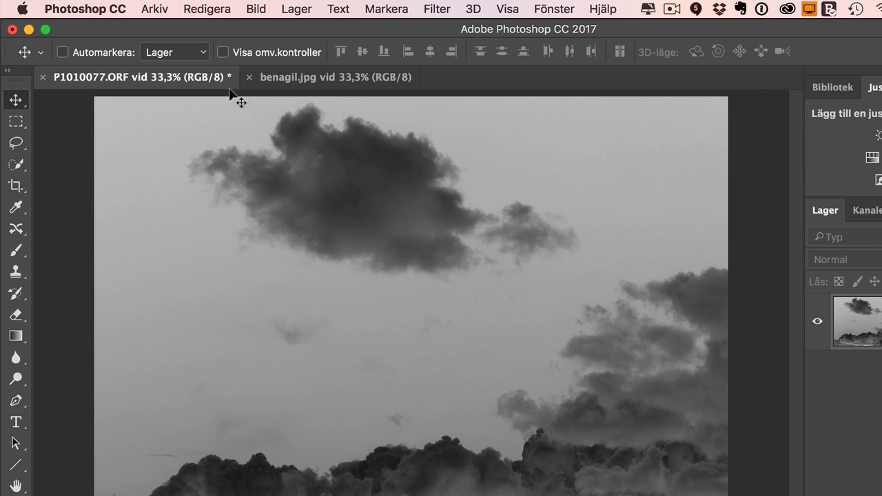
pyautogui.click(255, 9)
pyautogui.moveTo(286, 54)
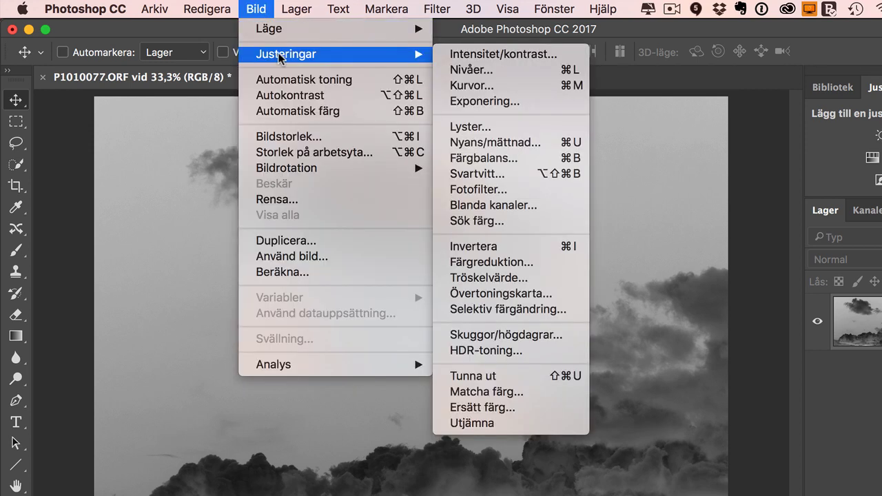
# - Apply Levels with white input 167 and gamma 1,00 to whiten the sky
pyautogui.click(515, 74)
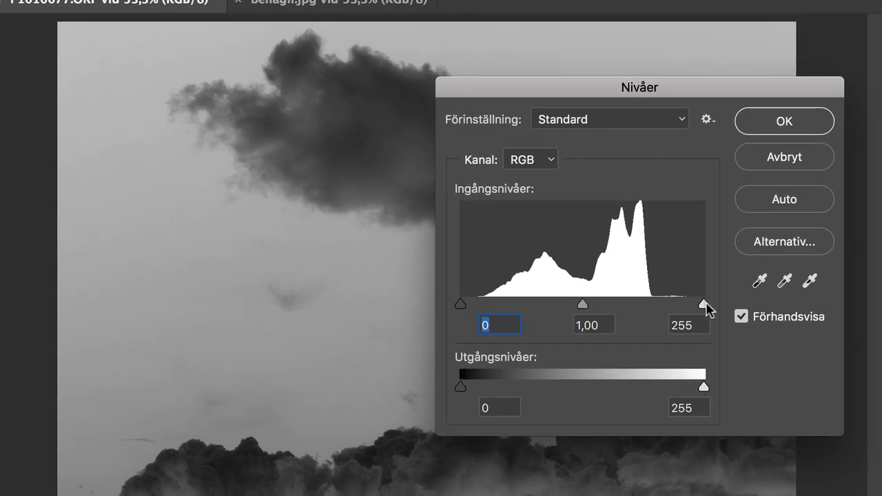
pyautogui.moveTo(703, 304)
pyautogui.mouseDown()
pyautogui.moveTo(575, 319)
pyautogui.moveTo(636, 312)
pyautogui.moveTo(621, 313)
pyautogui.moveTo(617, 304)
pyautogui.mouseUp()
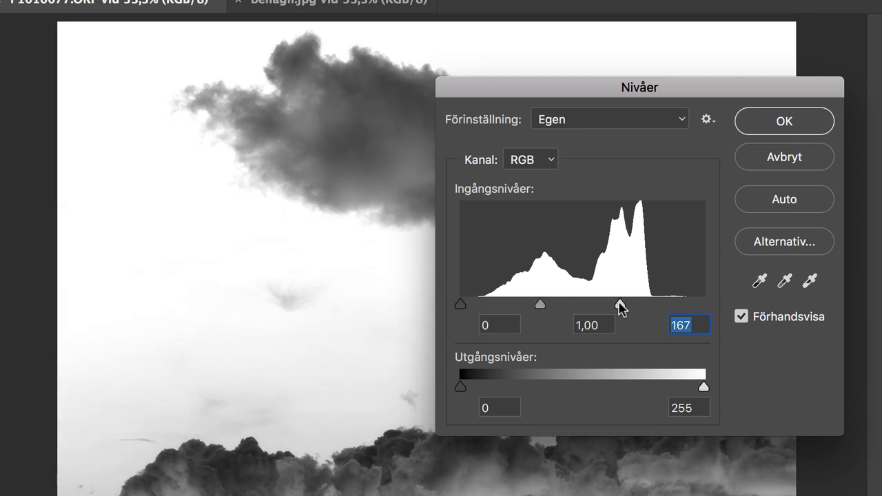
pyautogui.moveTo(585, 92)
pyautogui.mouseDown()
pyautogui.moveTo(738, 43)
pyautogui.moveTo(817, 34)
pyautogui.moveTo(673, 61)
pyautogui.mouseUp()
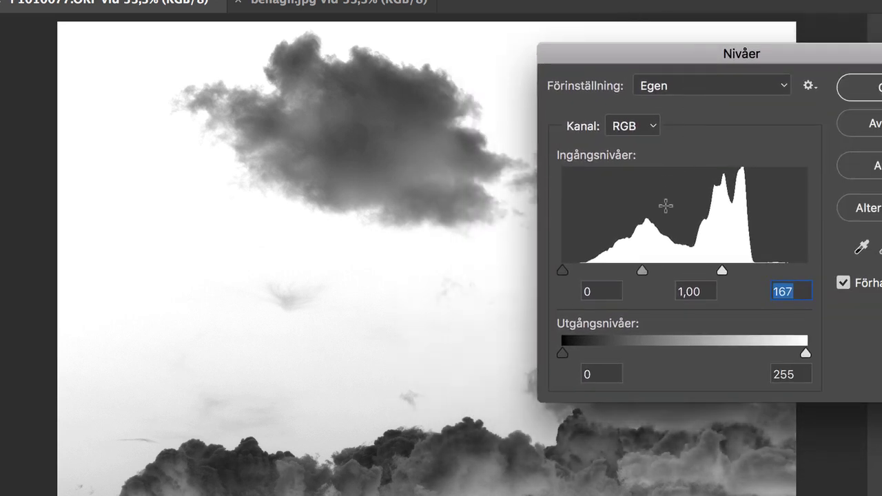
pyautogui.moveTo(641, 271)
pyautogui.mouseDown()
pyautogui.moveTo(624, 275)
pyautogui.moveTo(684, 276)
pyautogui.moveTo(644, 273)
pyautogui.mouseUp()
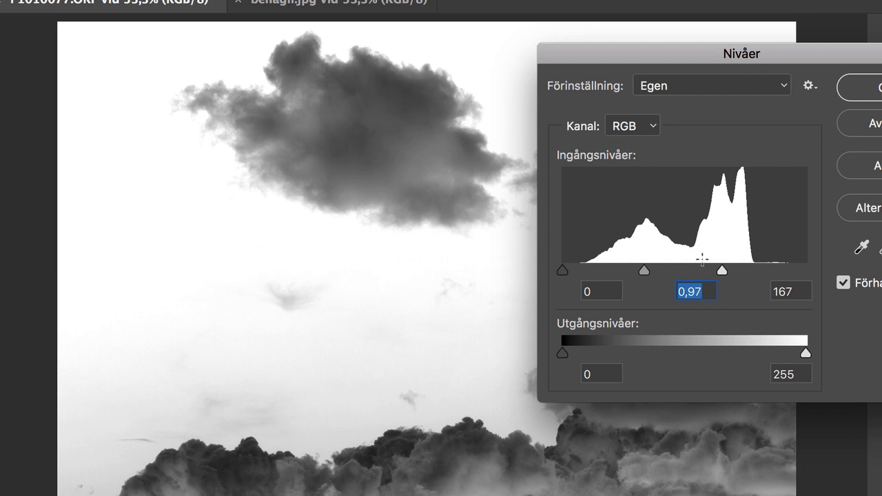
pyautogui.moveTo(646, 271); pyautogui.dragTo(644, 274)
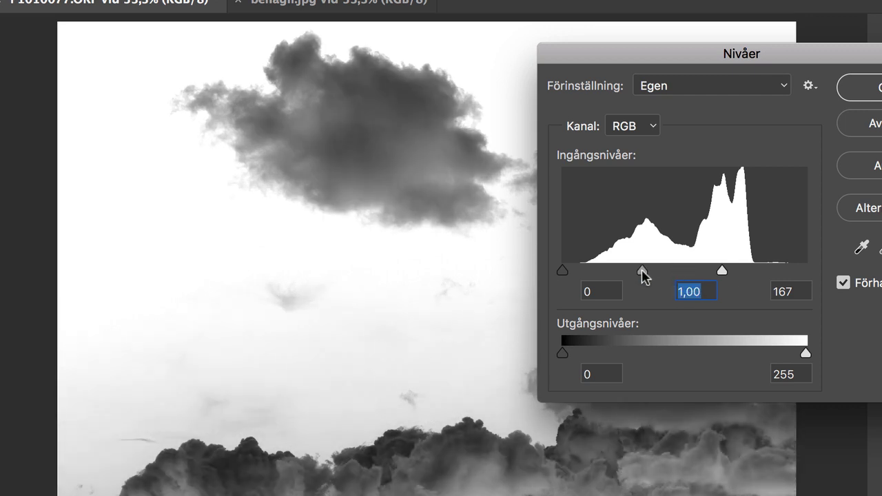
pyautogui.click(871, 93)
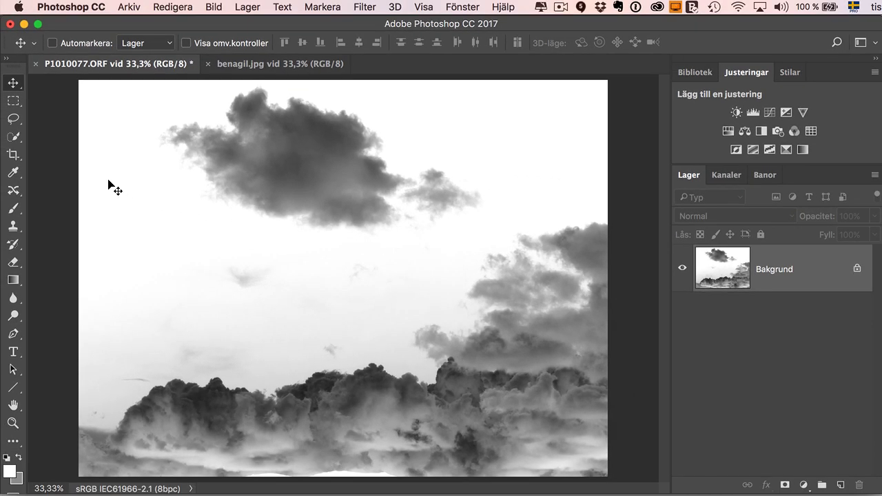
# - Lasso a freehand selection around the upper cloud
pyautogui.moveTo(13, 119); pyautogui.dragTo(82, 122)
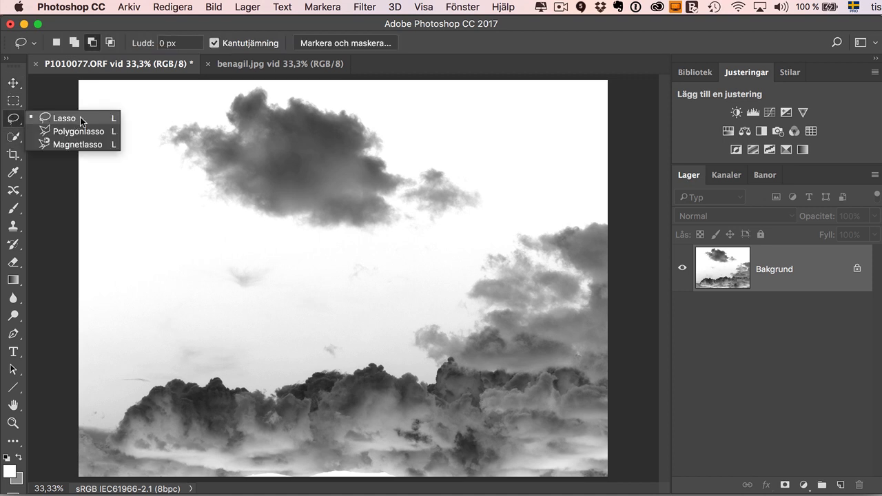
pyautogui.moveTo(200, 103)
pyautogui.mouseDown()
pyautogui.moveTo(180, 198)
pyautogui.moveTo(463, 226)
pyautogui.moveTo(298, 92)
pyautogui.mouseUp()
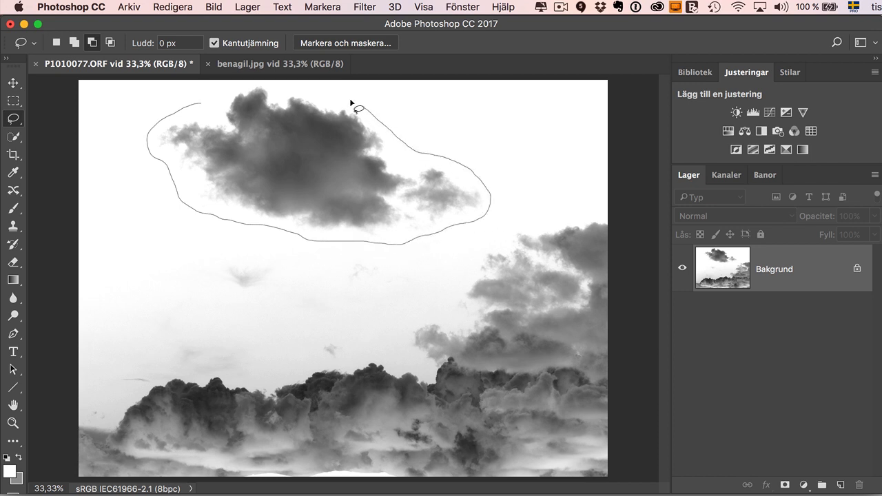
pyautogui.moveTo(297, 92); pyautogui.dragTo(227, 115)
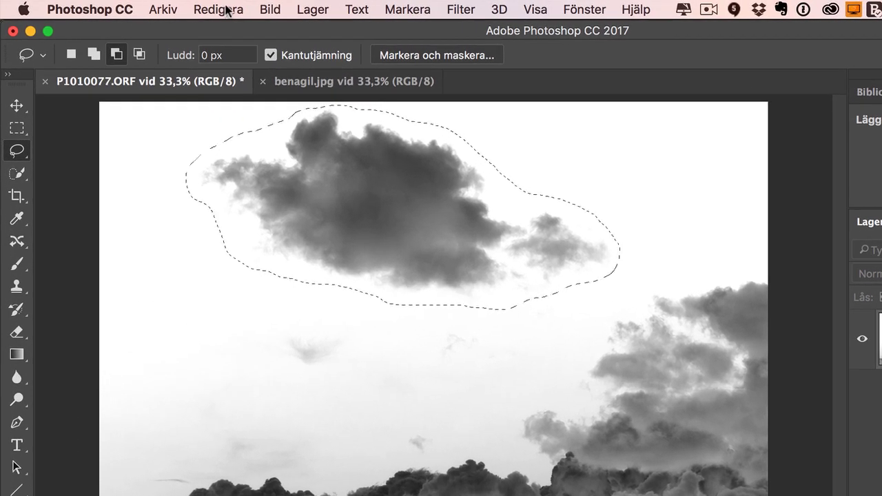
# - Define the selected cloud as a brush preset named 'Moln 1'
pyautogui.click(227, 9)
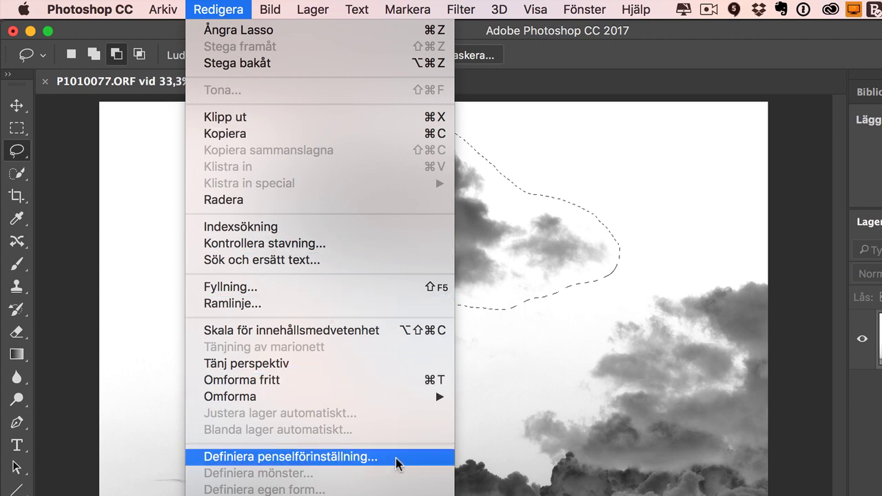
pyautogui.click(398, 463)
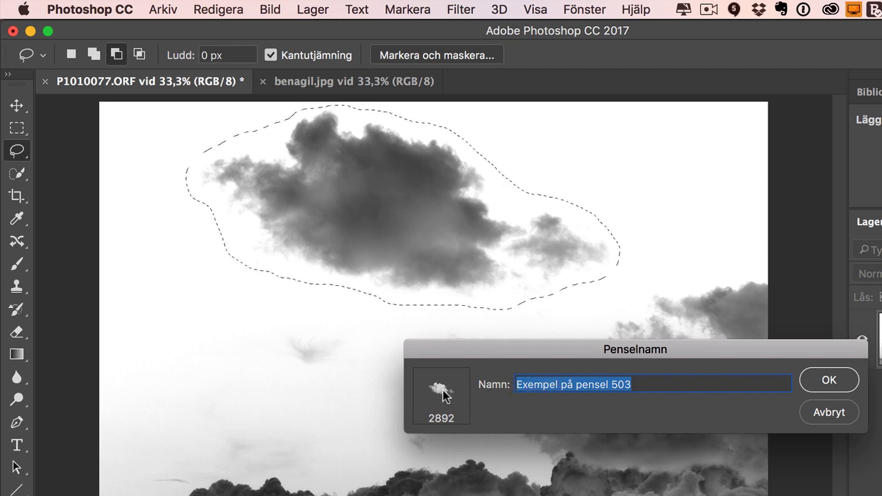
pyautogui.write('Moln 1')
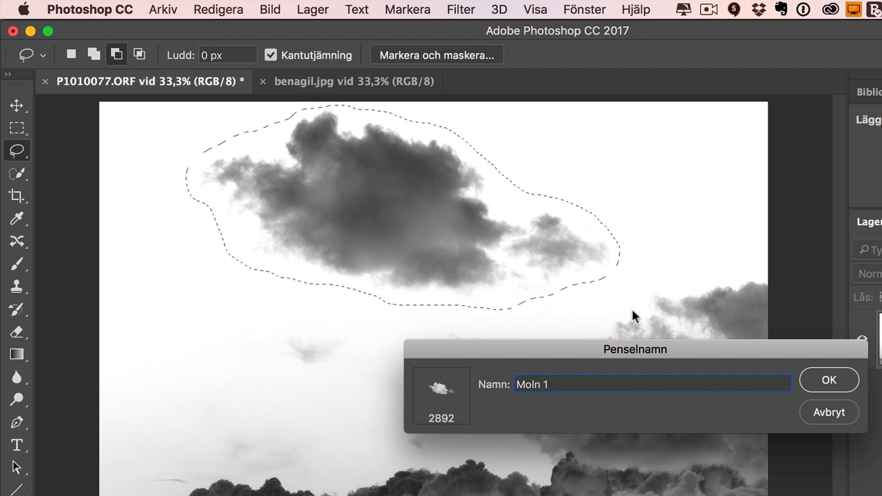
pyautogui.click(828, 383)
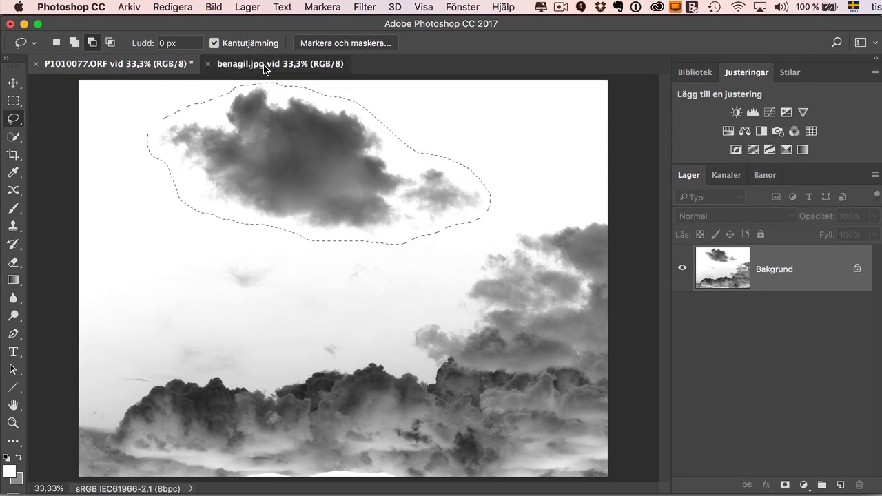
# - In benagil.jpg, select the Brush tool with the Moln 1 cloud tip at 1655 px
pyautogui.click(264, 66)
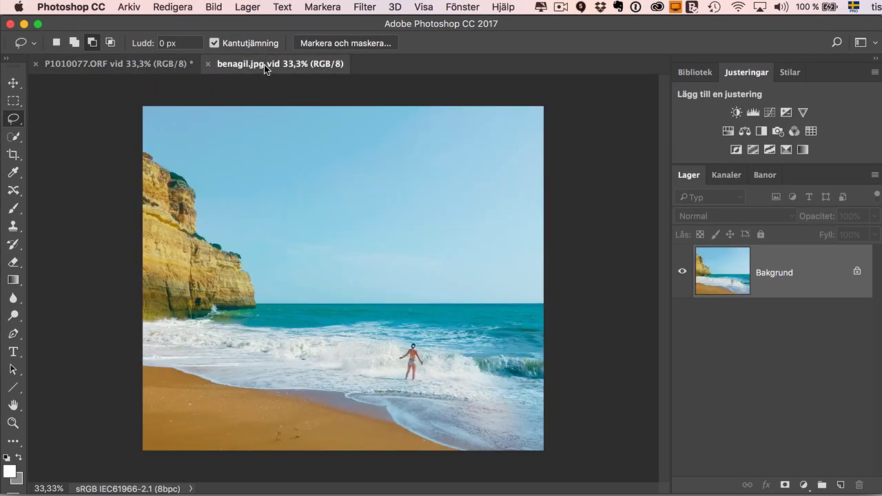
pyautogui.click(14, 210)
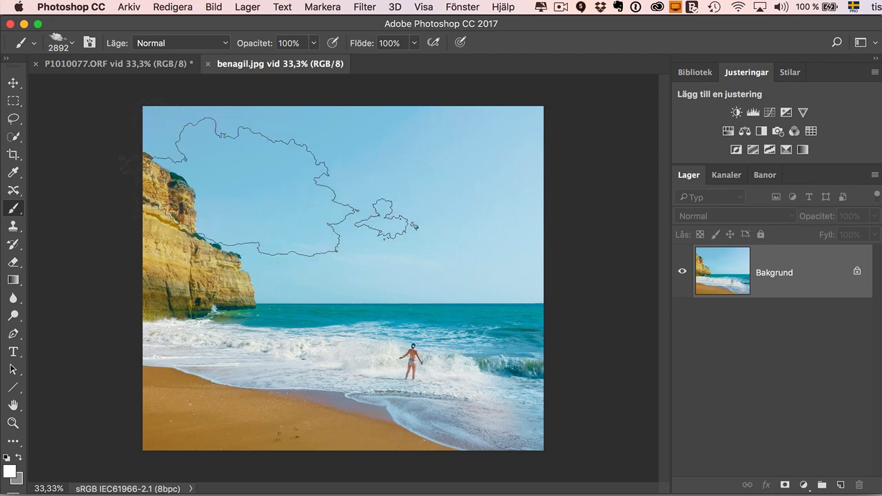
pyautogui.click(73, 43)
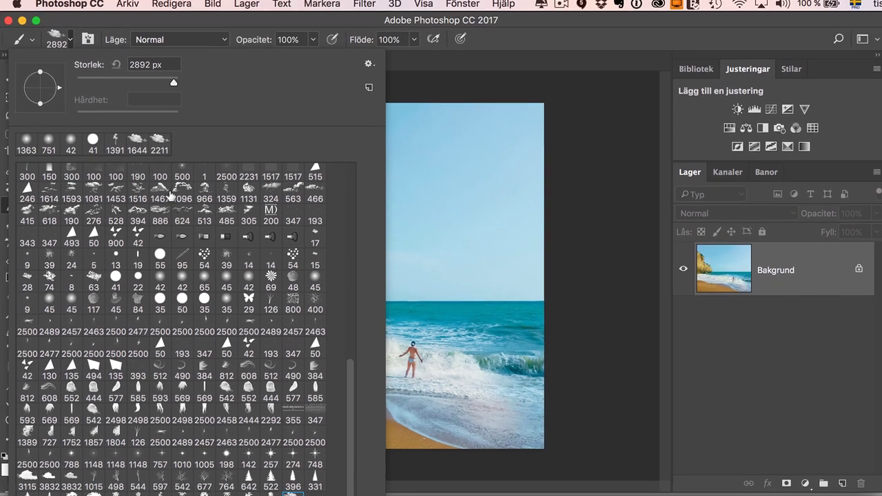
pyautogui.moveTo(174, 83); pyautogui.dragTo(172, 85)
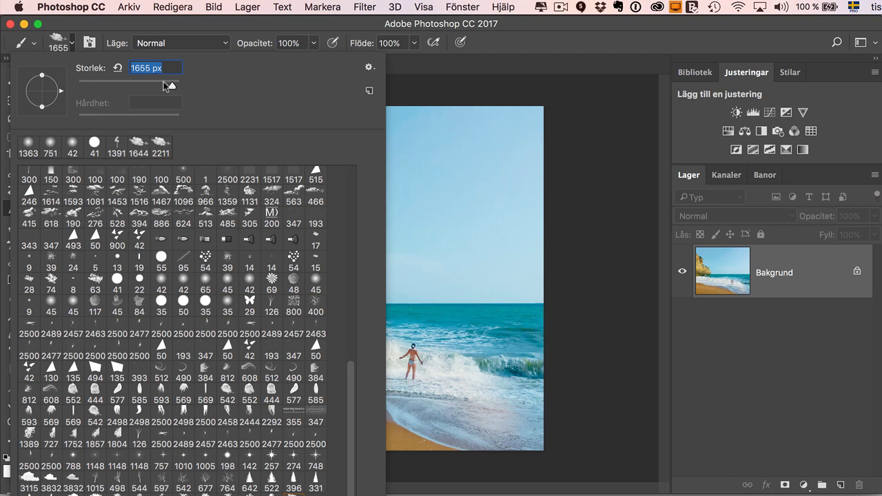
pyautogui.click(73, 45)
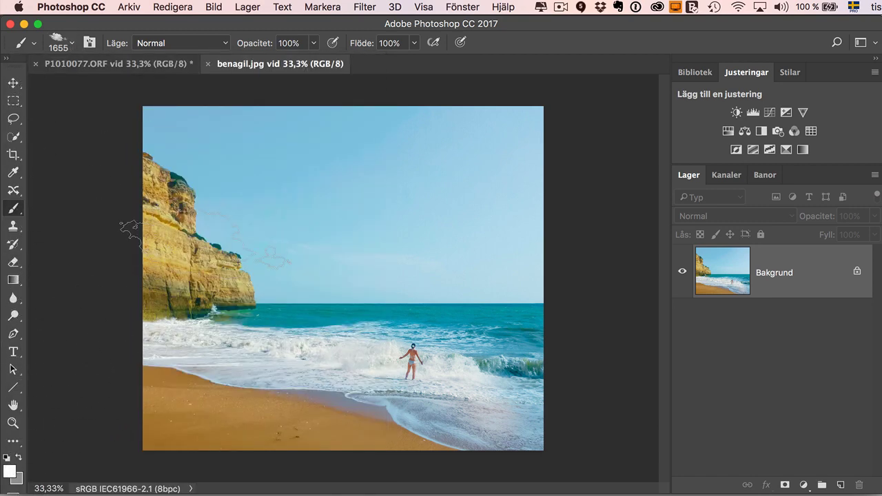
# - Stamp one white cloud above the cliff, undoing the extra second stamp
pyautogui.click(308, 180)
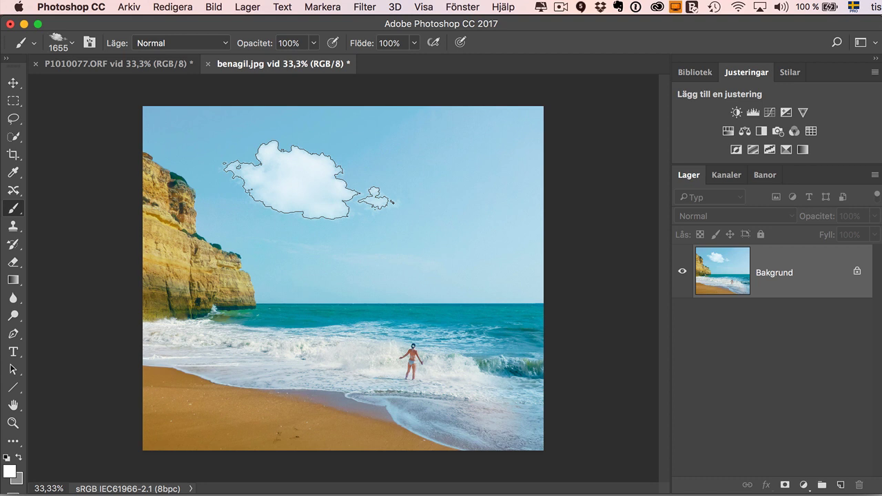
pyautogui.click(309, 181)
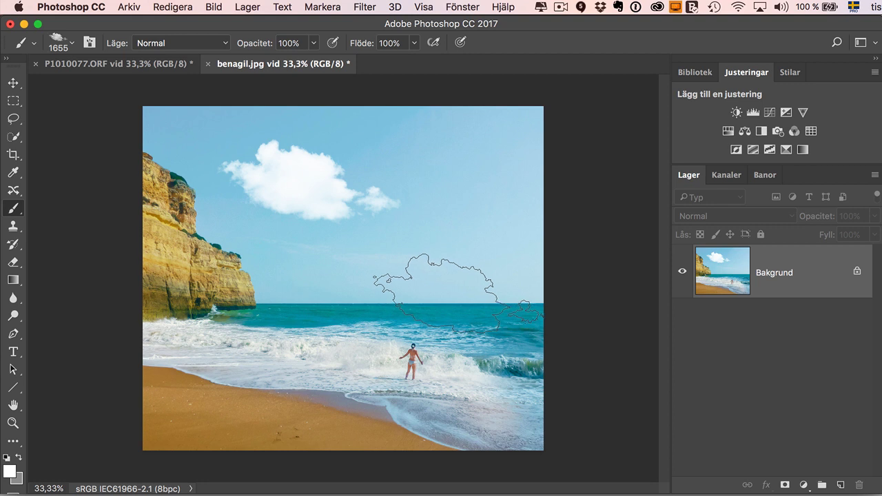
pyautogui.press('super+z')
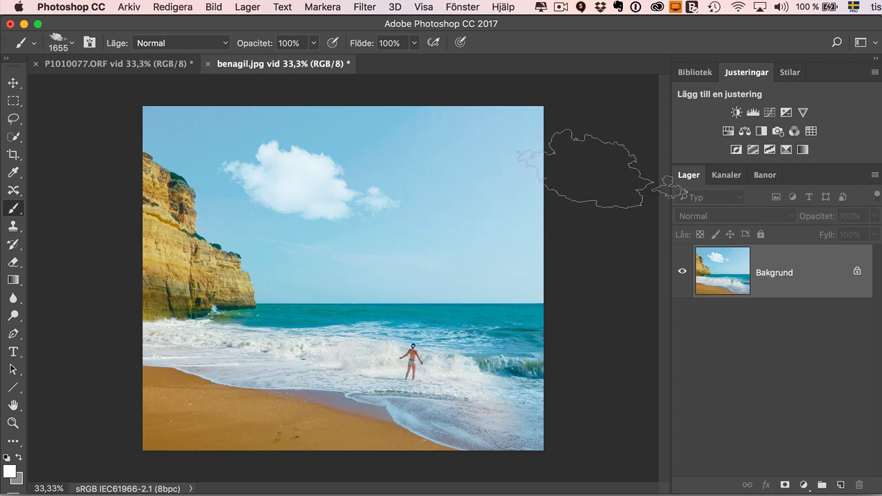